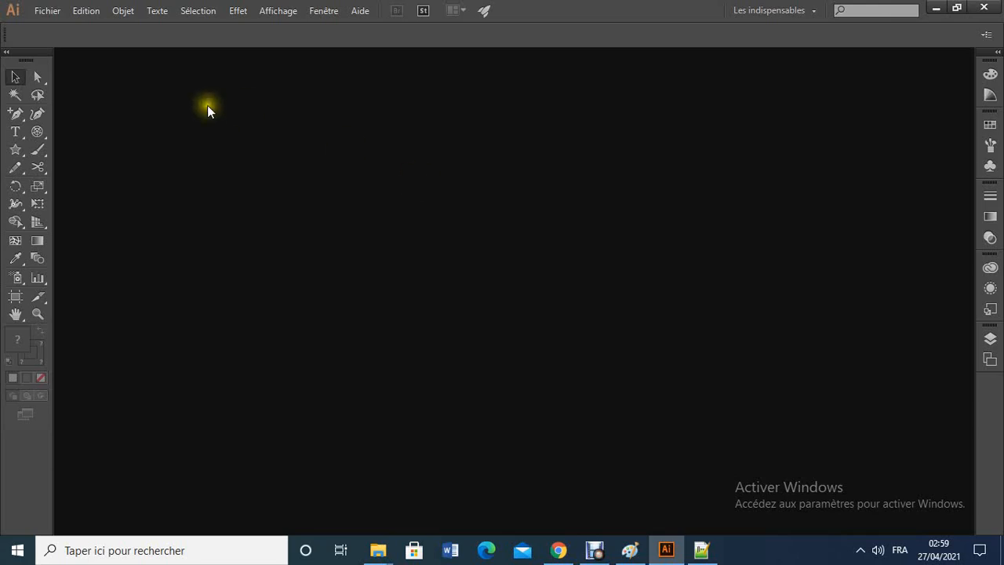
Open the image file texture_arabesque.jpg from the Tuto illustrator folder
left_click(47, 10)
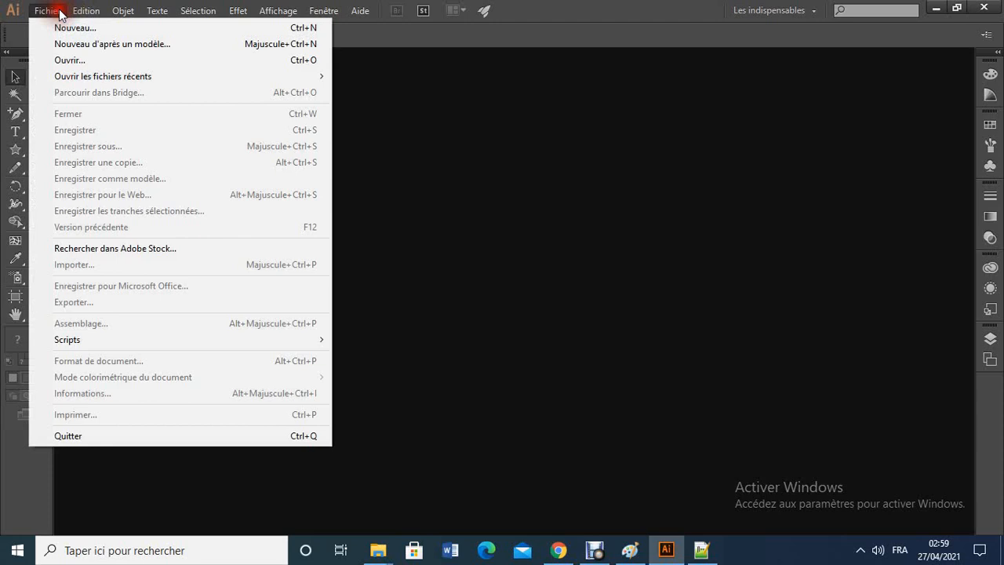
left_click(74, 60)
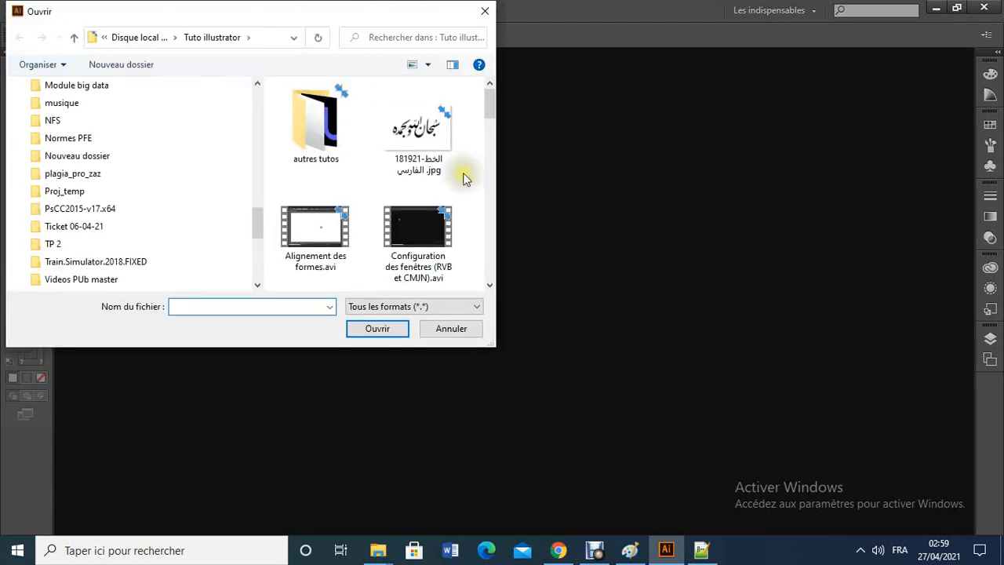
left_click_drag(489, 107, 483, 268)
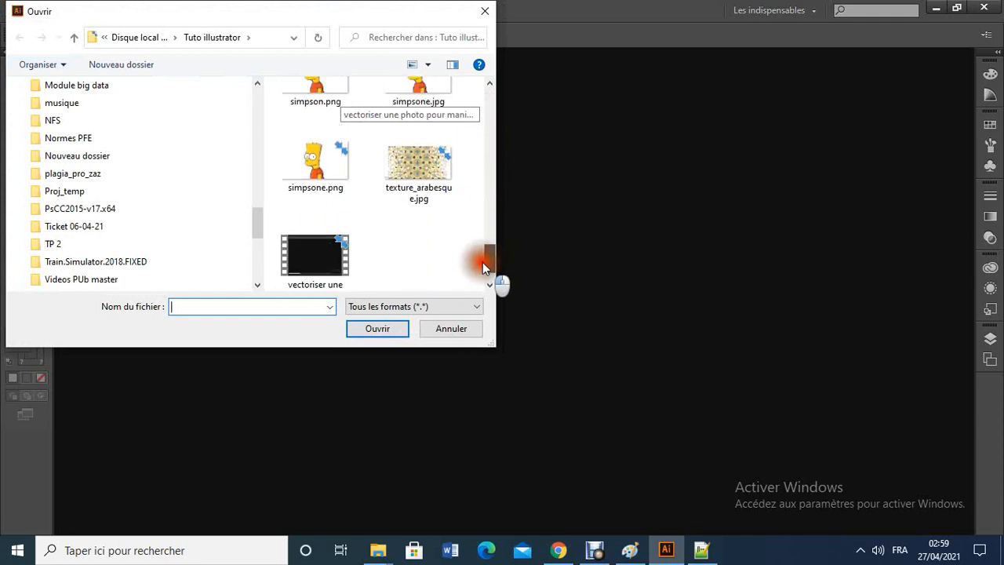
left_click(409, 173)
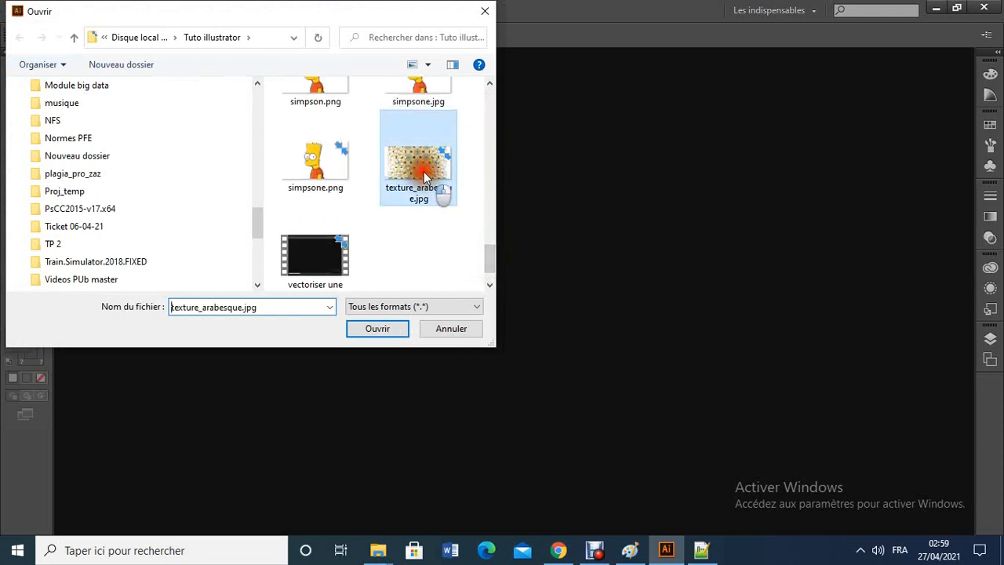
left_click(378, 328)
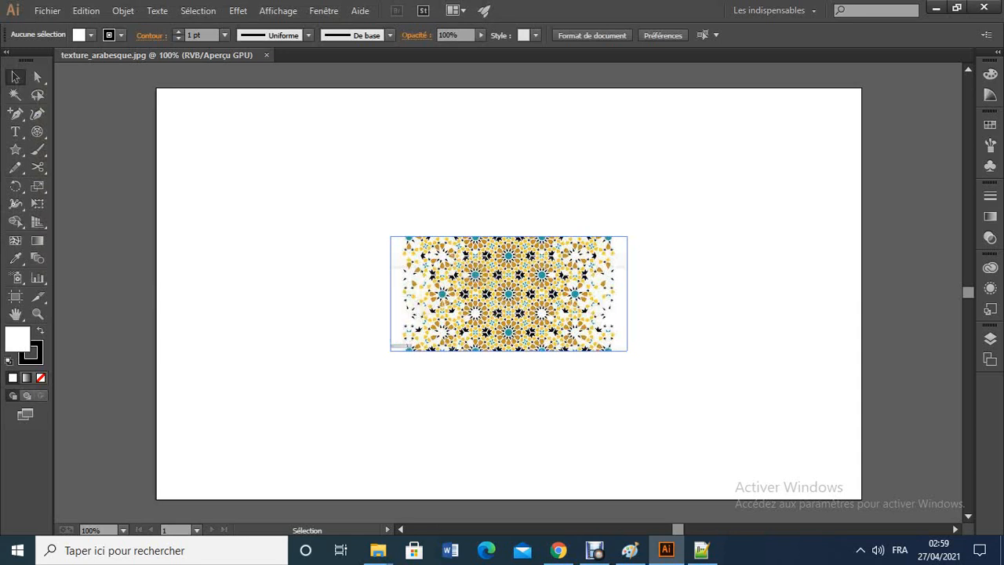
Enlarge the arabesque image proportionally to about 721 × 349 px so it fills most of the artboard
left_click(457, 304)
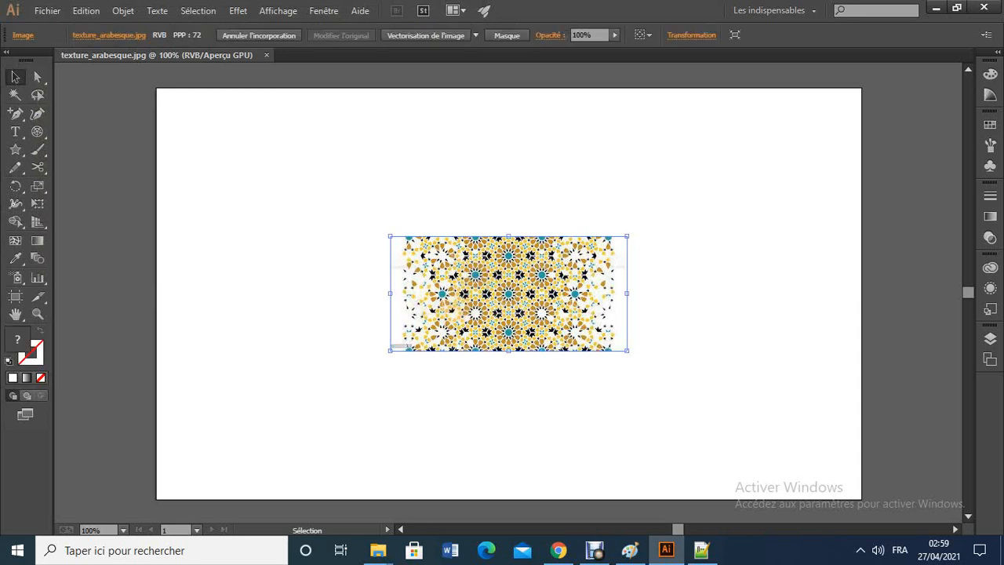
left_click_drag(389, 350, 251, 418)
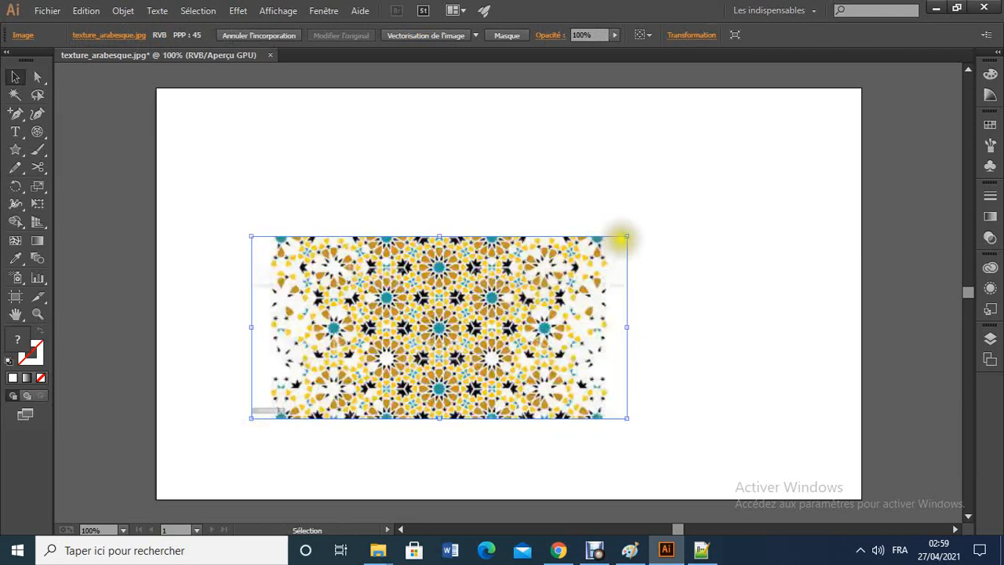
left_click_drag(626, 236, 781, 161)
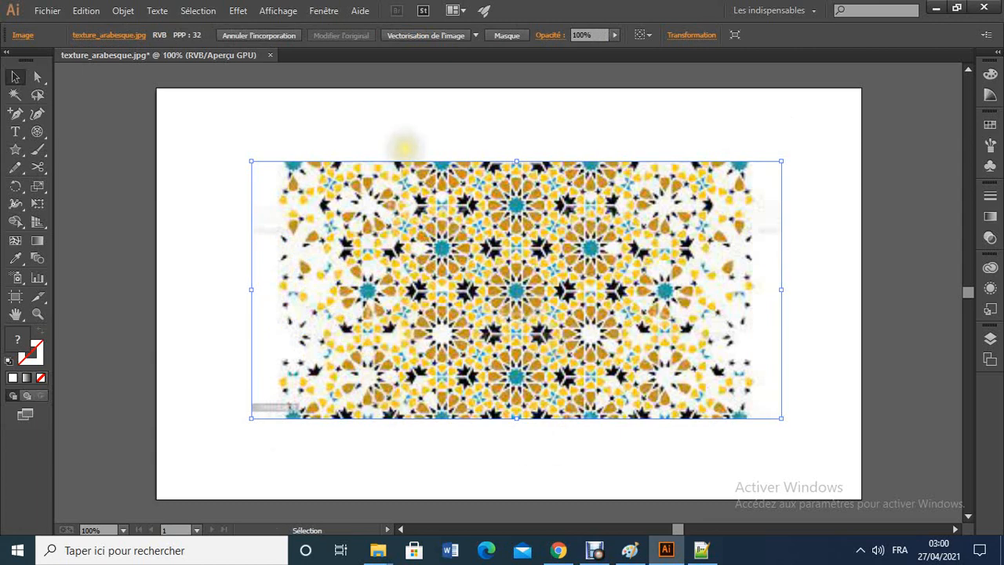
Draw a white six-pointed star about 292 px wide with the Star tool and place it over the middle of the pattern
left_click(18, 153)
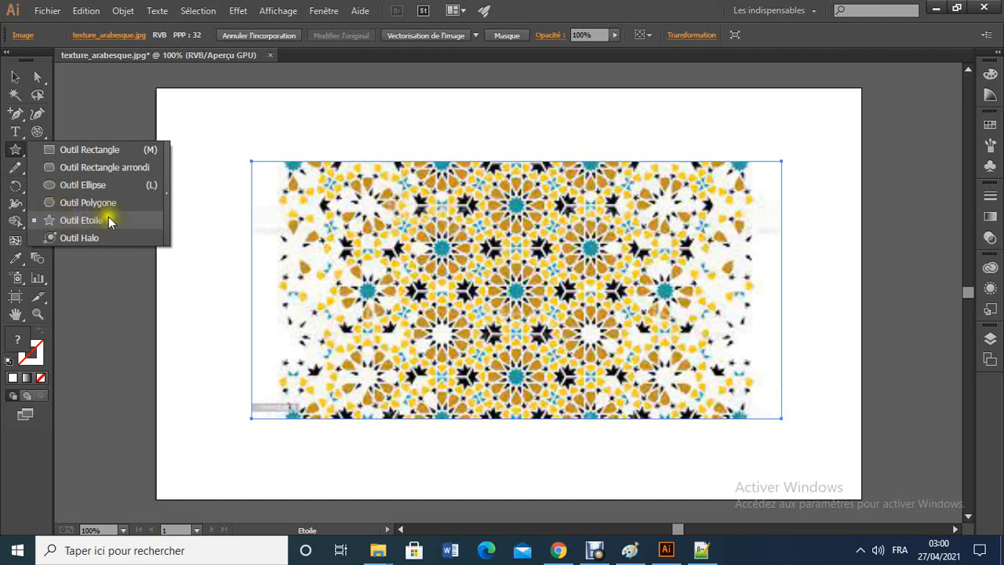
left_click(413, 221)
left_click_drag(414, 221, 508, 271)
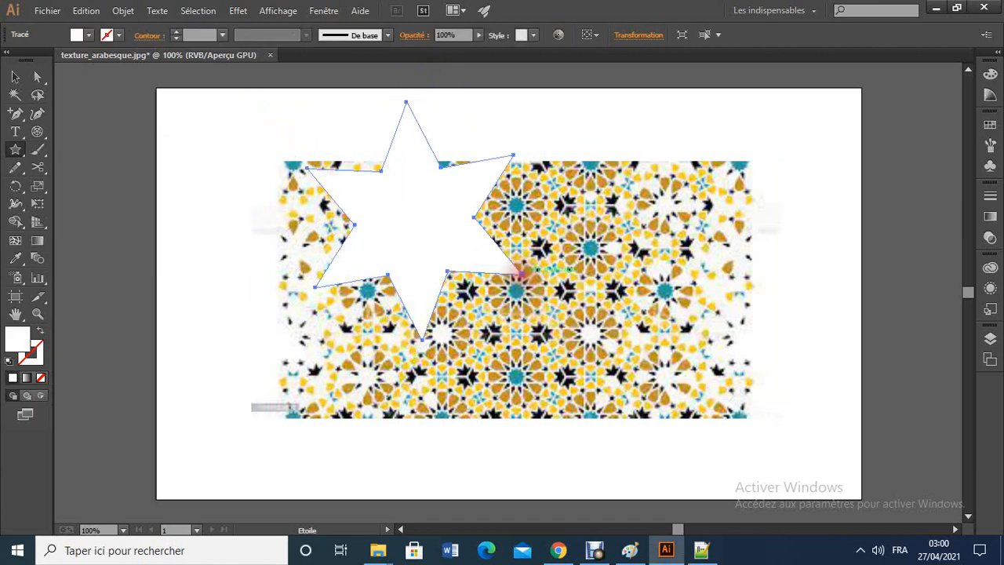
left_click(12, 78)
left_click_drag(397, 185, 478, 255)
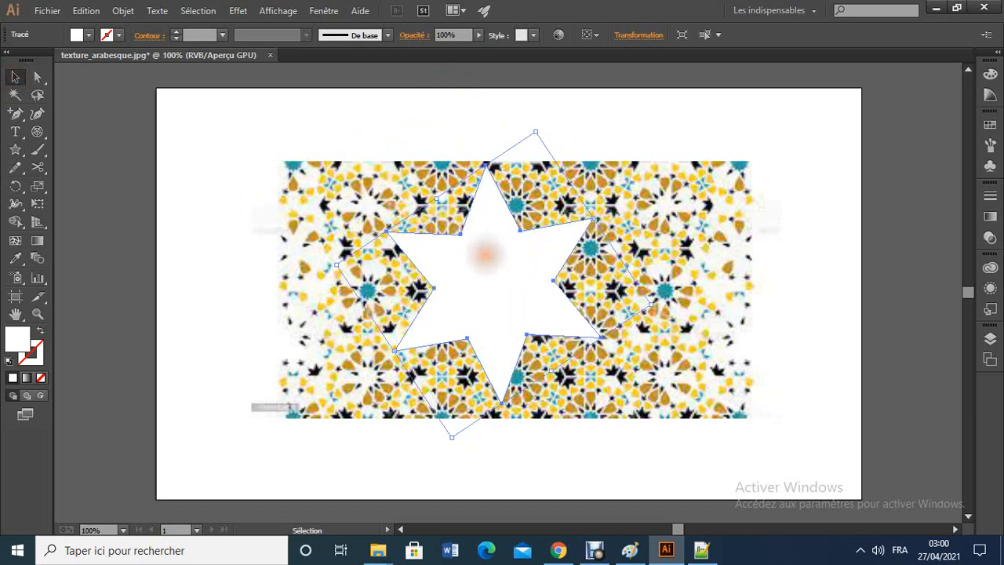
Select the star together with the arabesque image and create a clipping mask from them
key("ctrl+a")
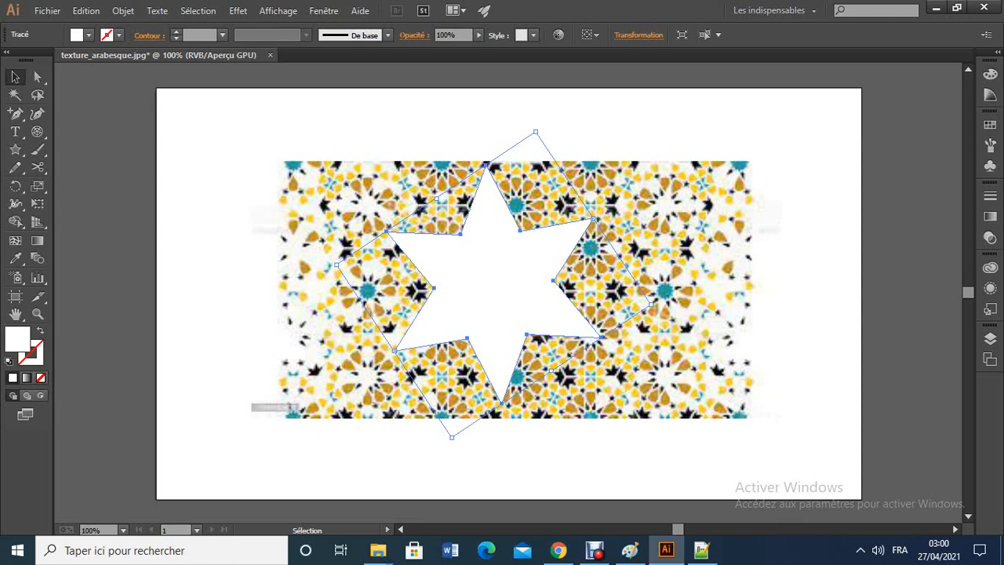
left_click(521, 293)
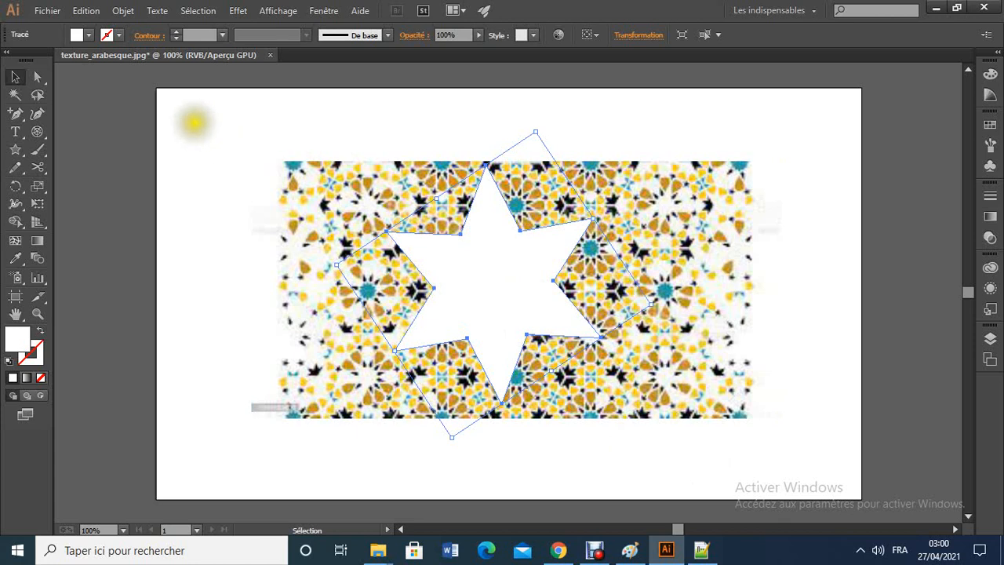
left_click_drag(217, 121, 787, 461)
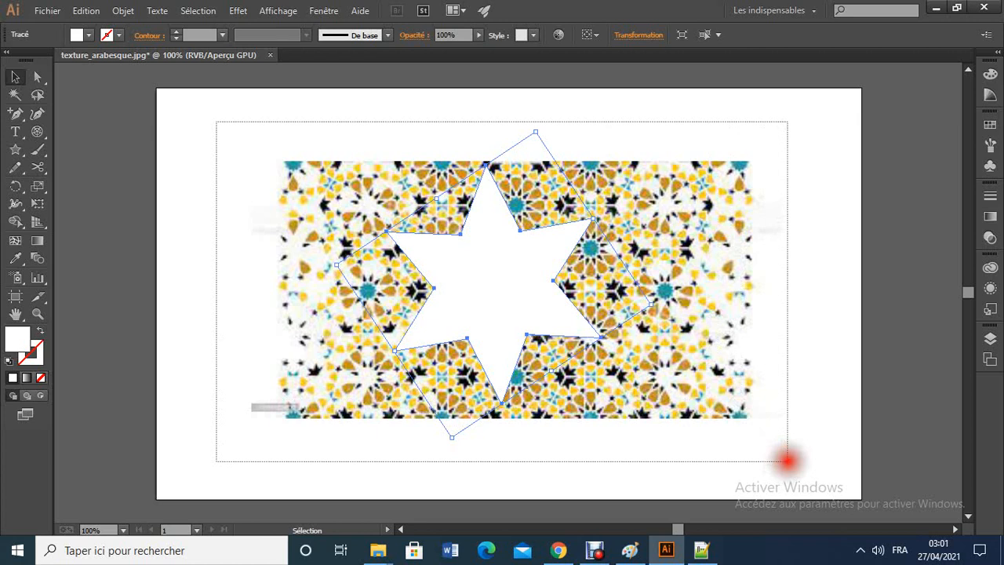
left_click_drag(787, 461, 786, 461)
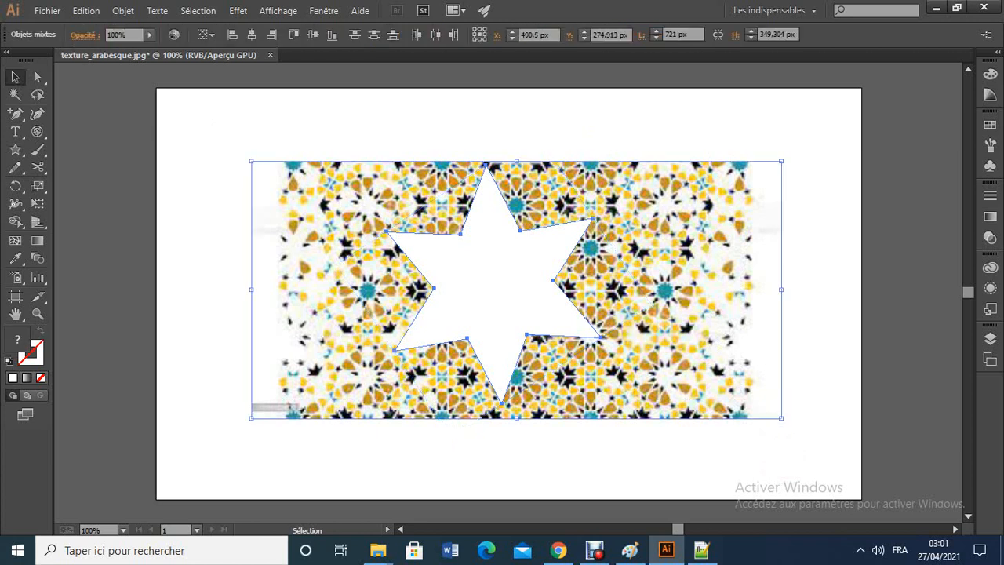
right_click(632, 332)
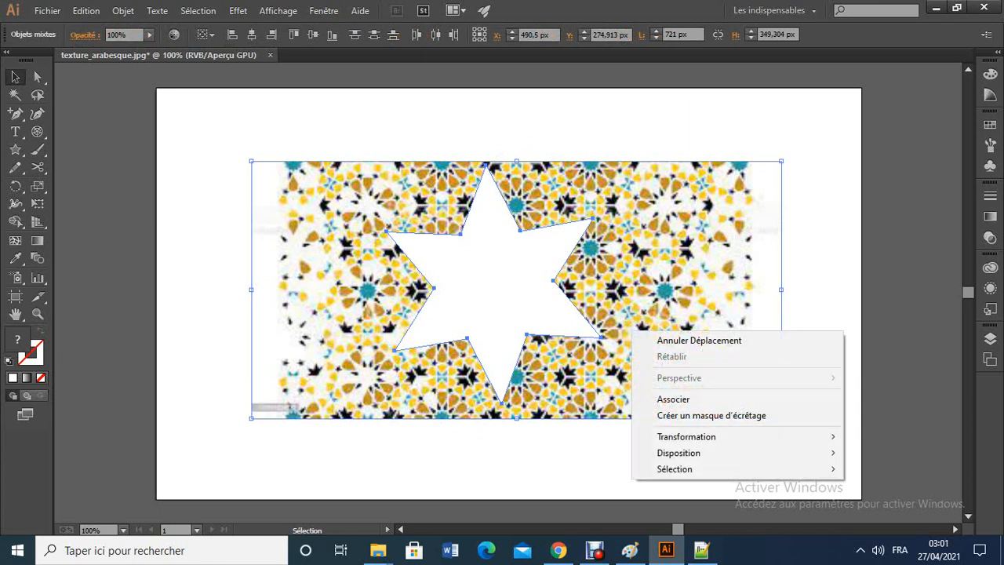
left_click(678, 421)
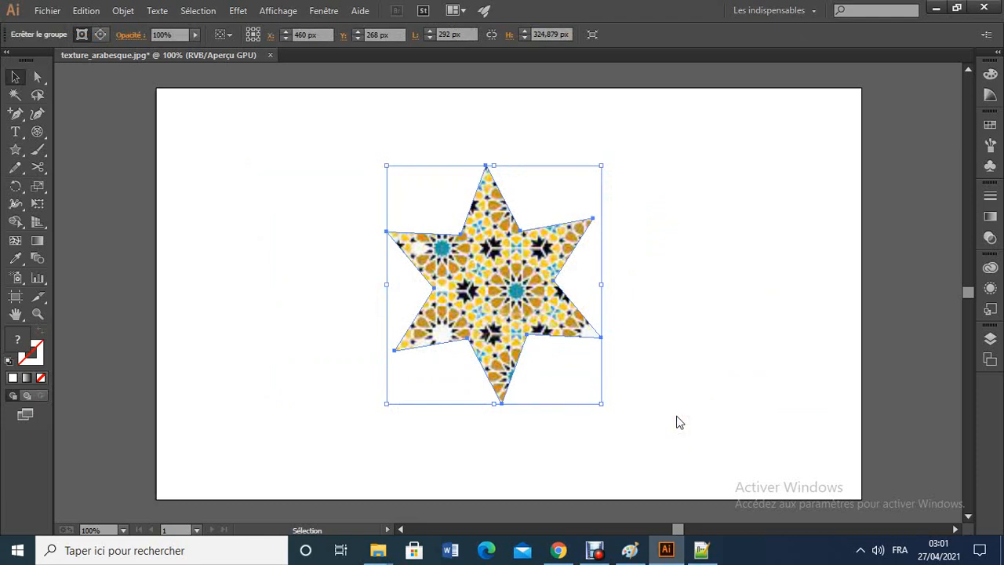
Undo the clipping mask, the star's move and the star itself, leaving only the enlarged image
key("ctrl+z")
key("ctrl+z")
key("ctrl+z")
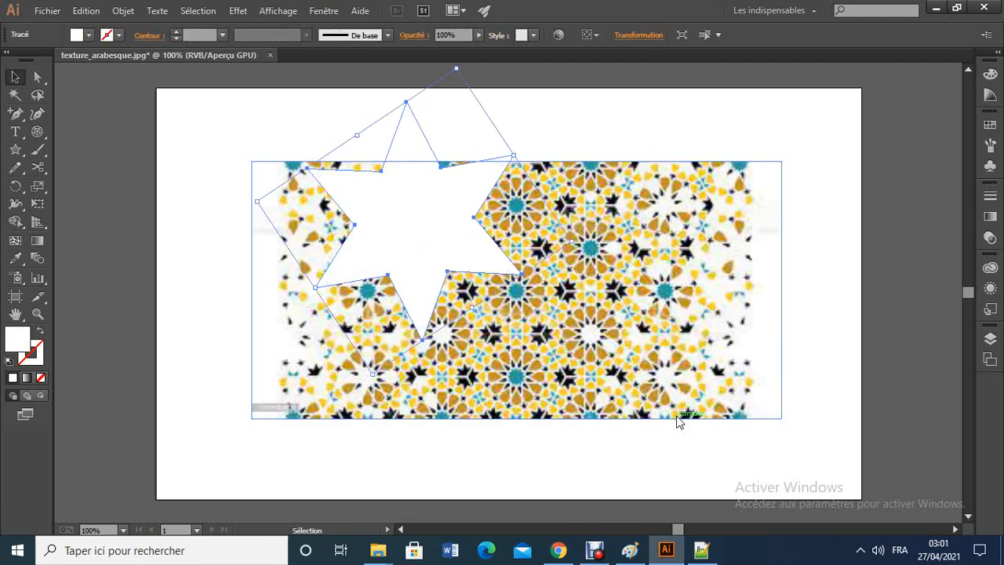
key("ctrl+z")
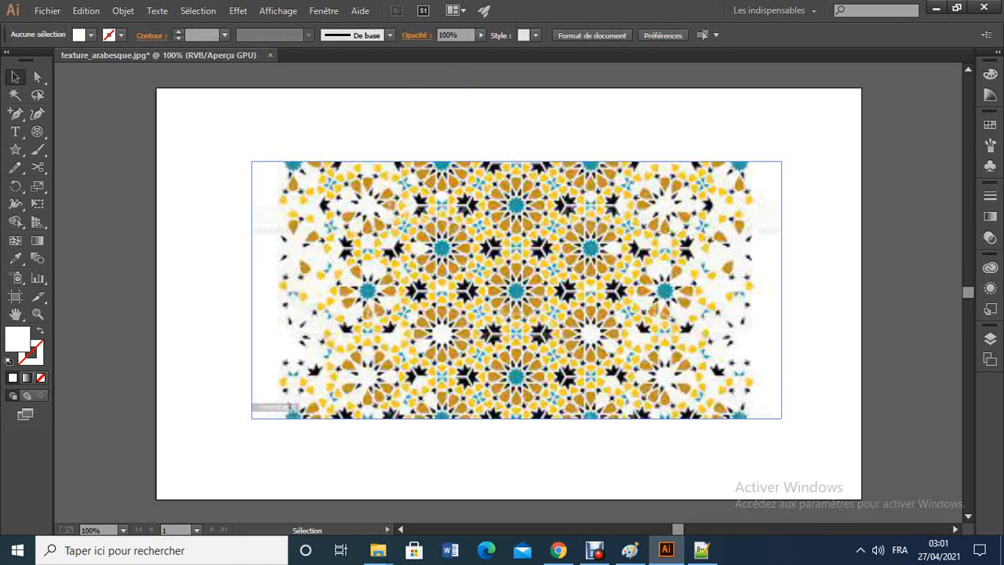
Create a text area covering most of the arabesque pattern and enter the word "Bonjour" in it
left_click(22, 133)
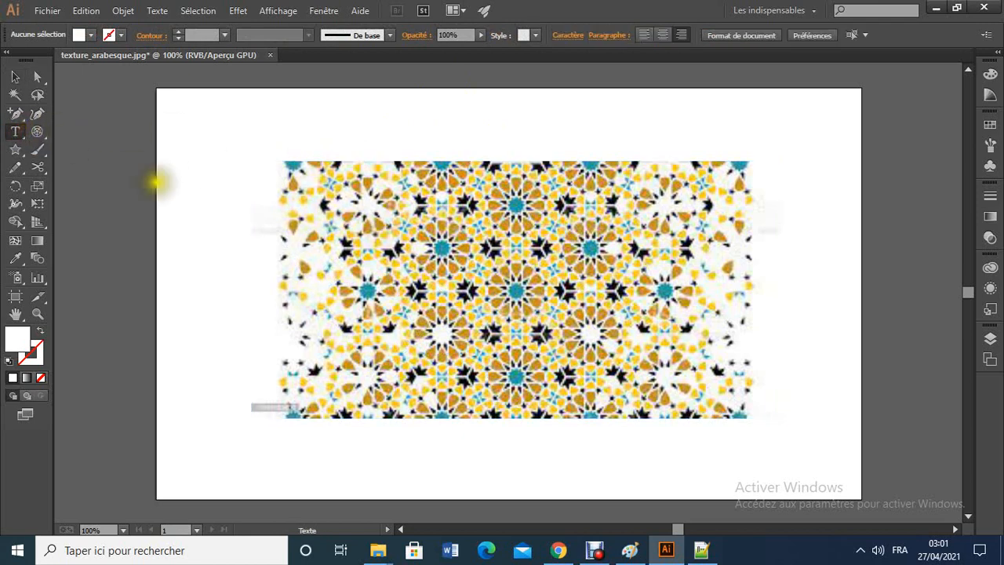
left_click_drag(284, 192, 698, 392)
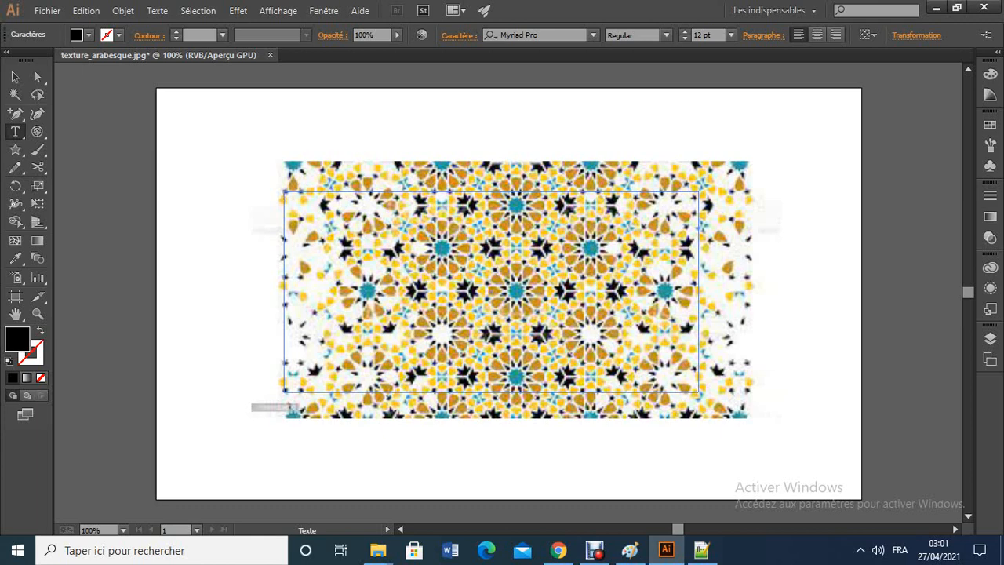
type("Bonjour")
Select the whole word "Bonjour" and increase its font size to 20 pt
key("shift+Left")
key("shift+Left")
key("shift+Left")
key("shift+Left")
key("shift+Left")
key("shift+Left")
key("shift+Left")
left_click(684, 30)
left_click(684, 30)
left_click(684, 31)
left_click(684, 31)
left_click(684, 31)
left_click(684, 31)
left_click(684, 30)
left_click(684, 30)
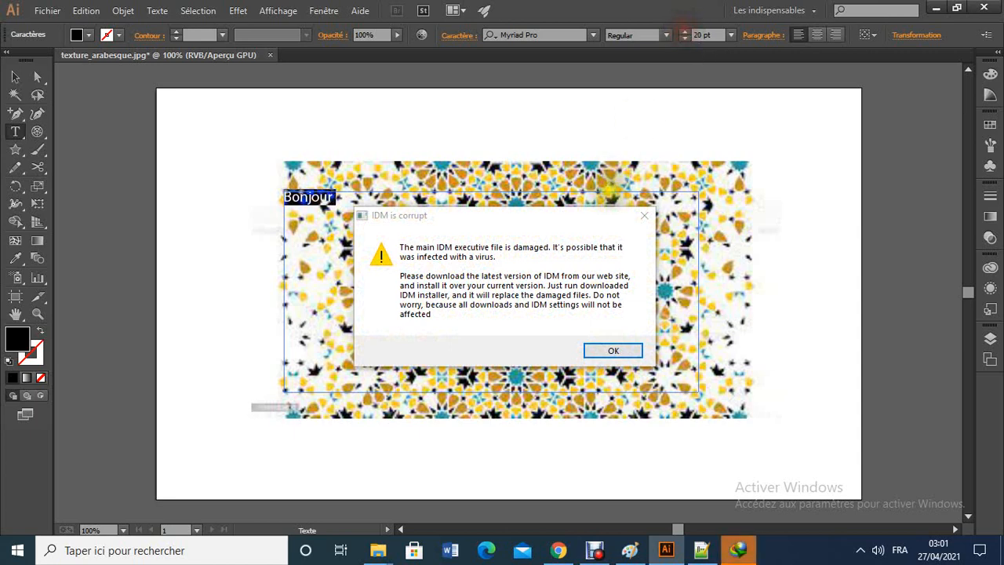
Dismiss the Internet Download Manager warning and close the browser window with its download page
left_click(634, 222)
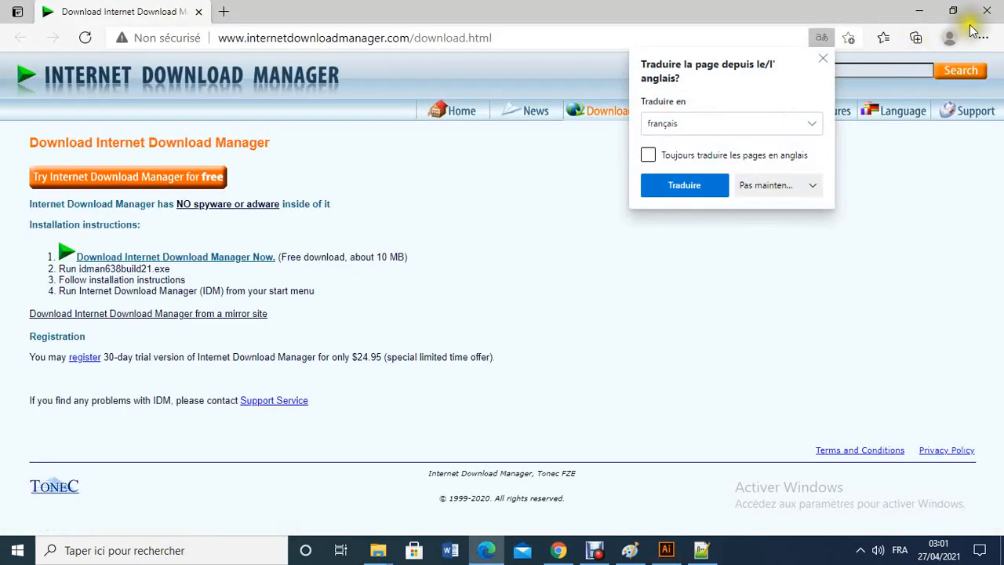
left_click(985, 13)
left_click(986, 13)
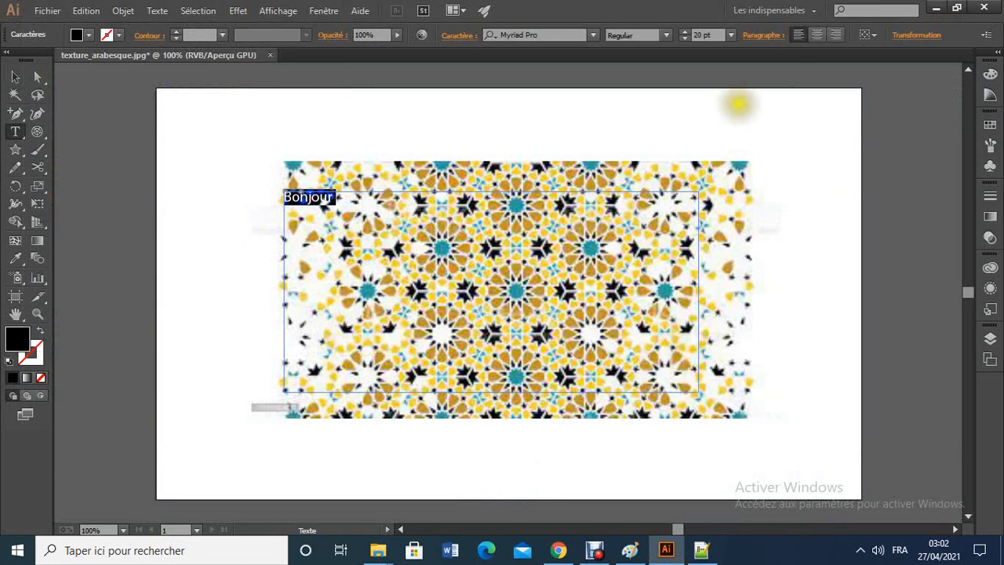
Enlarge the "Bonjour" text to 151 pt and set its font style to Bold
left_click(685, 31)
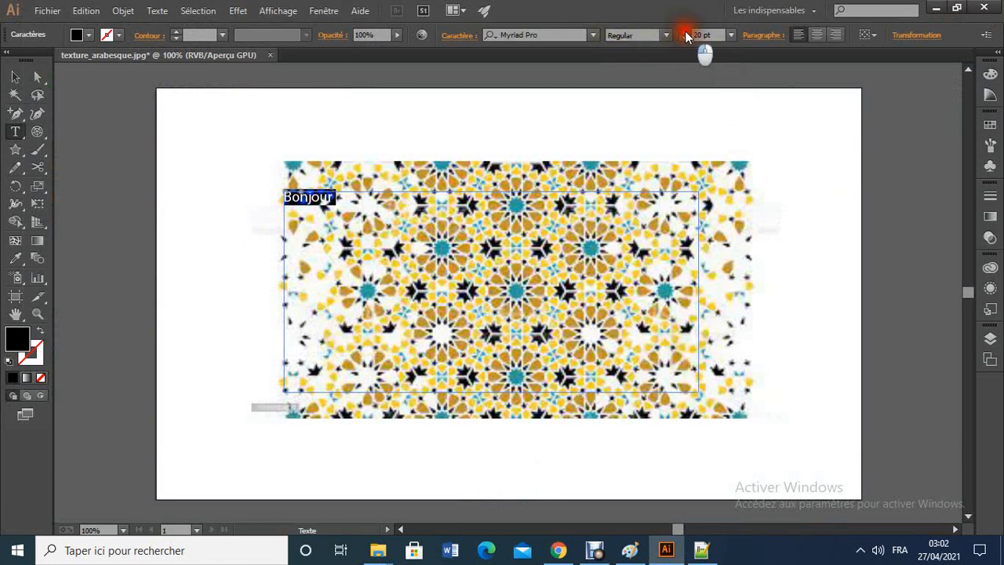
left_click_drag(686, 35, 685, 34)
left_click_drag(686, 35, 685, 35)
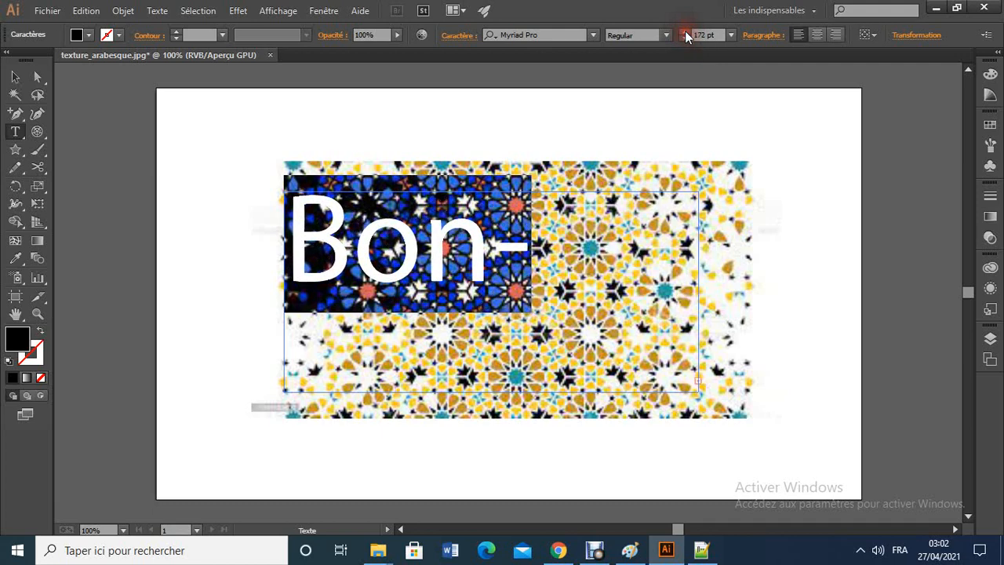
left_click(665, 34)
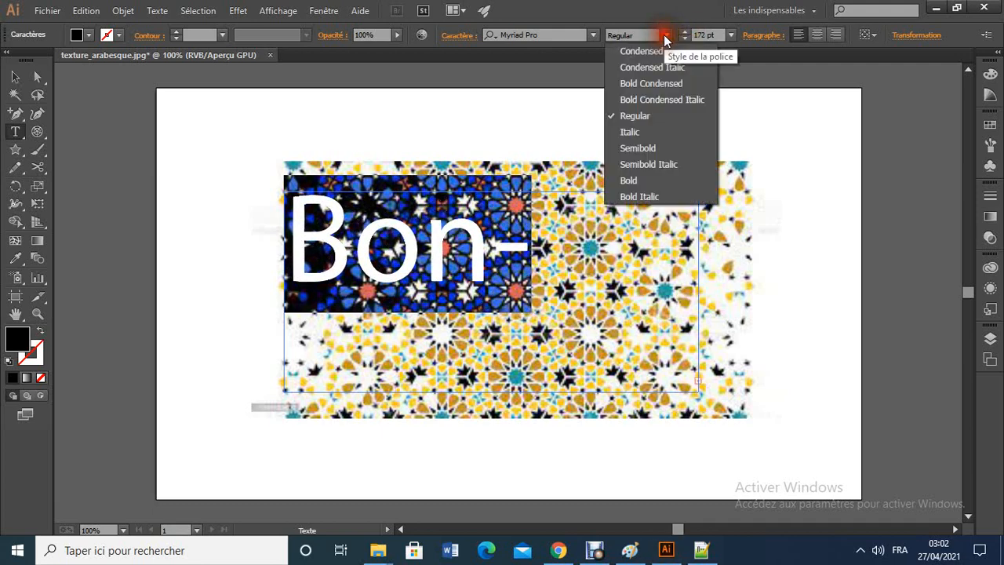
left_click(632, 182)
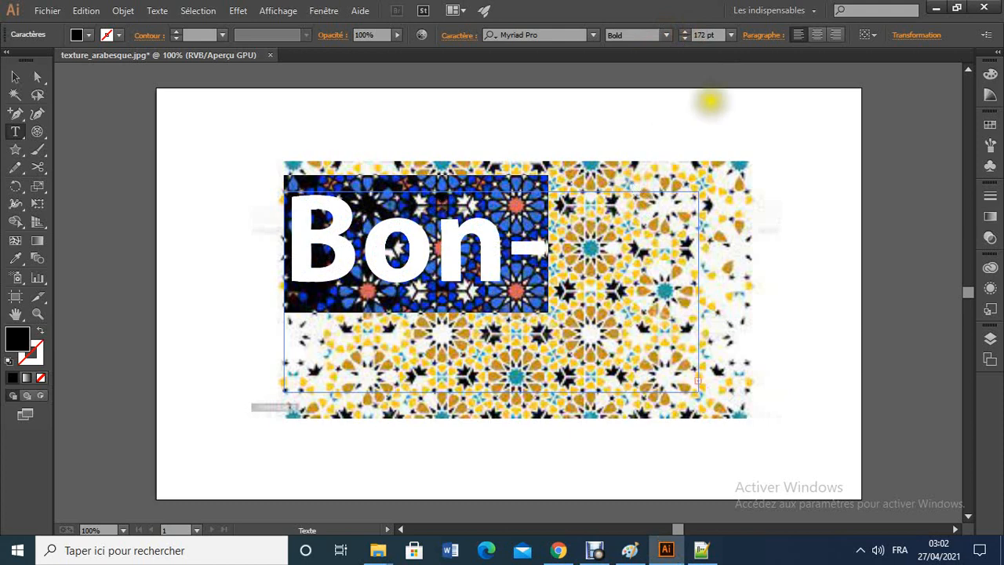
left_click(697, 35)
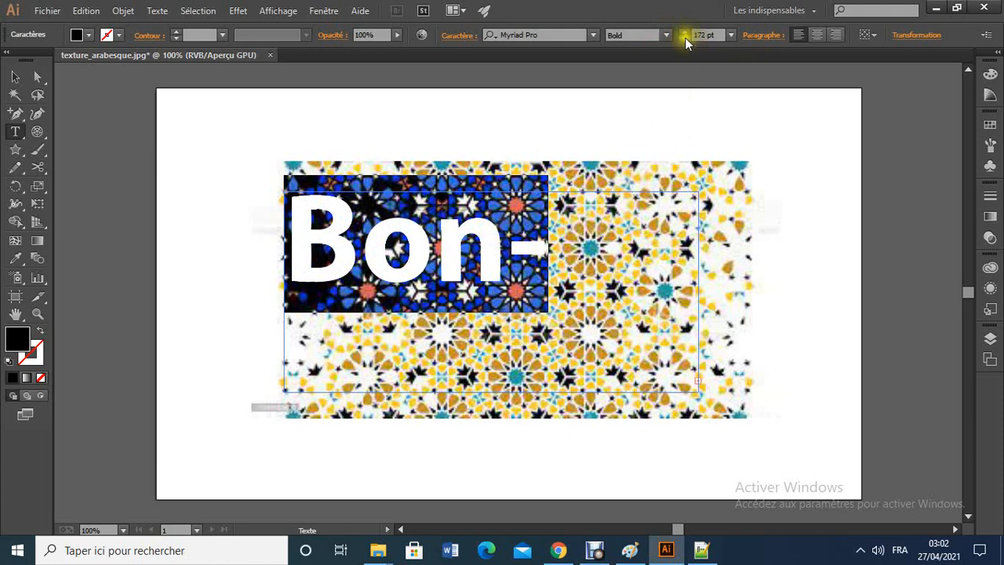
left_click_drag(684, 38, 685, 37)
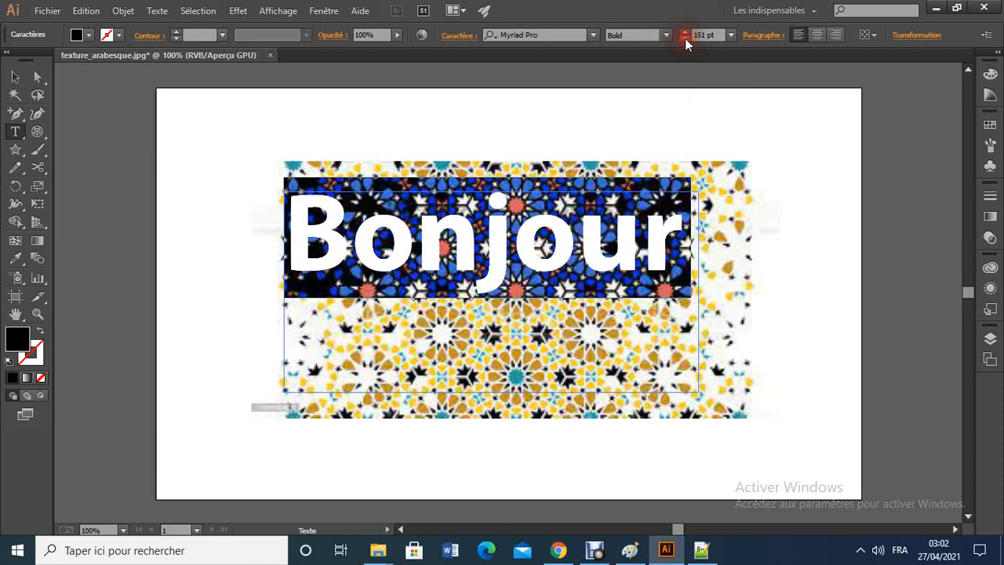
Move the "Bonjour" text block slightly right and down over the arabesque pattern and set its fill colour to white (FFFFFF)
left_click(14, 79)
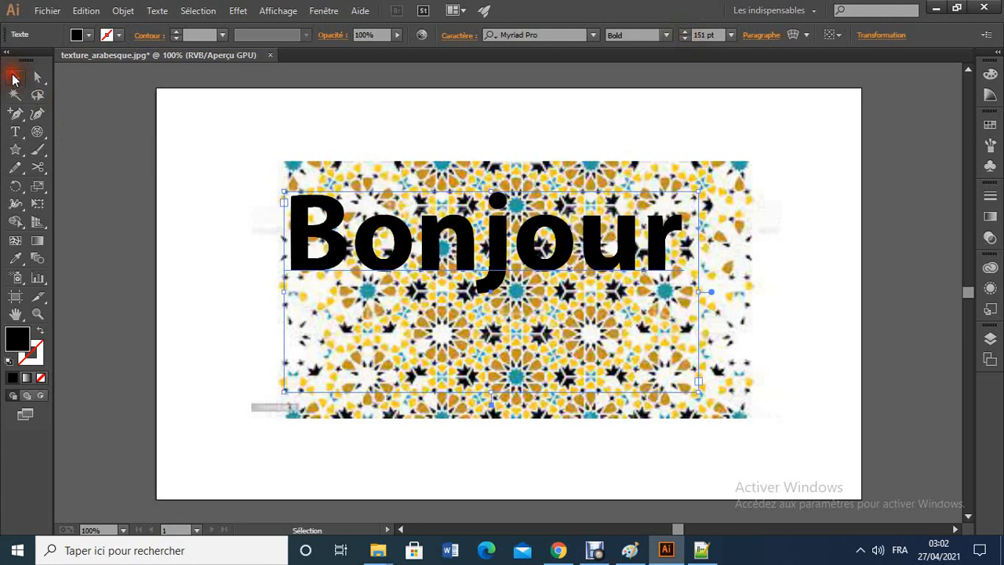
left_click_drag(382, 226, 469, 258)
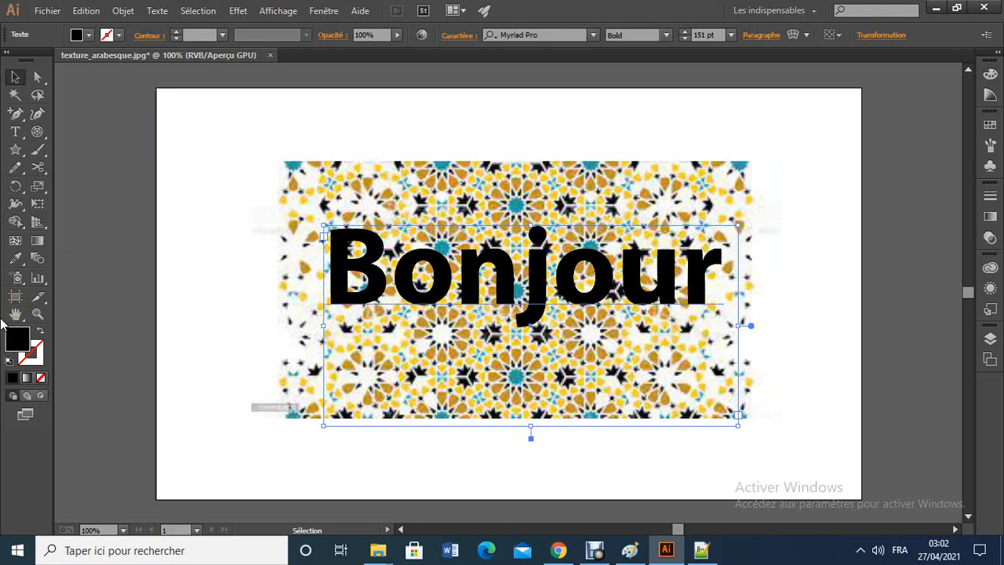
double_click(14, 339)
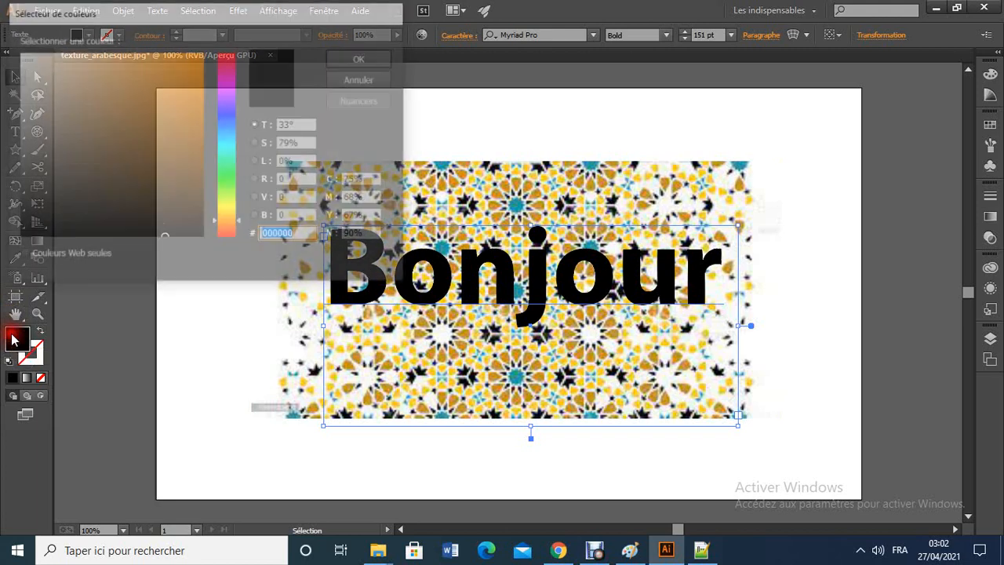
left_click(18, 56)
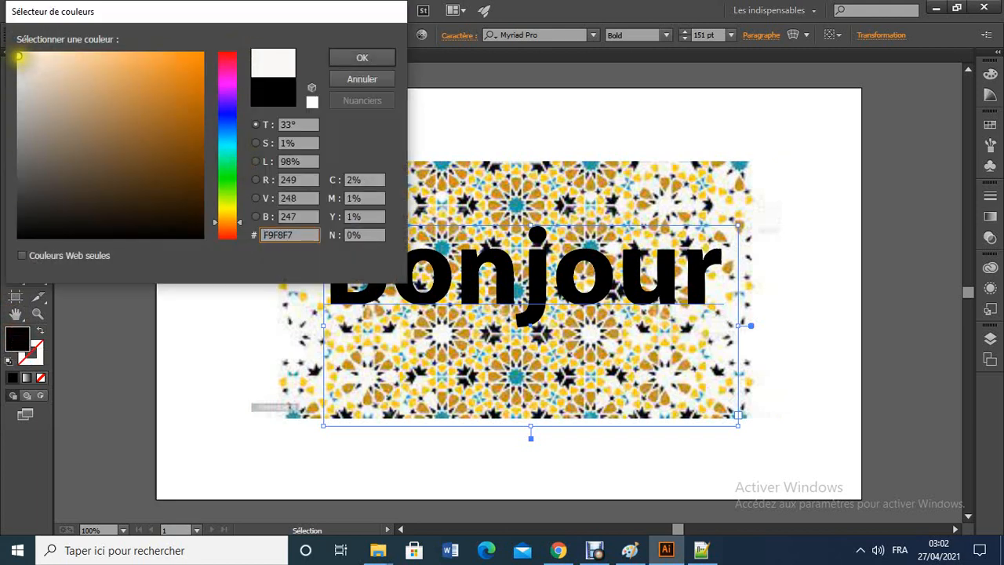
left_click_drag(18, 56, 18, 43)
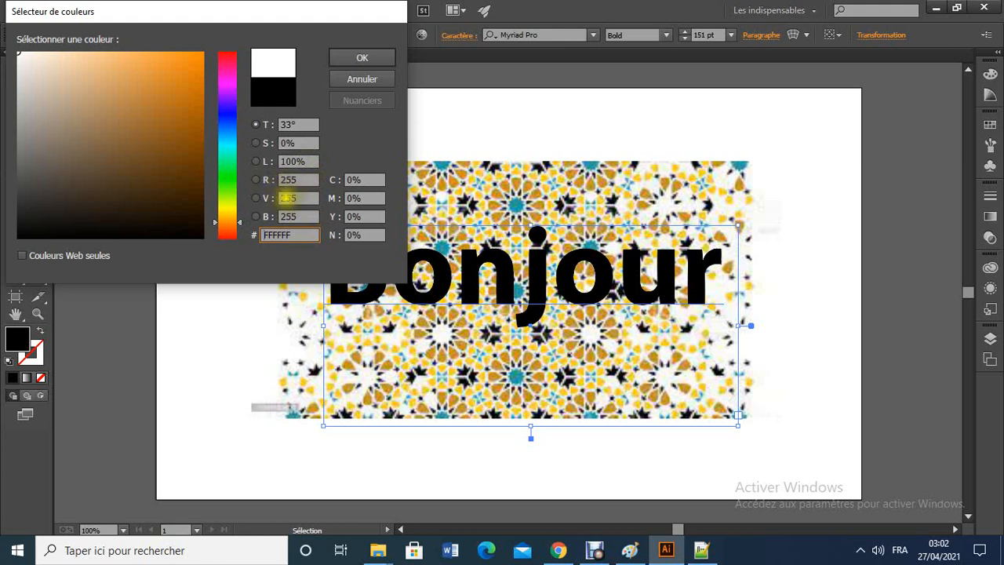
left_click(362, 56)
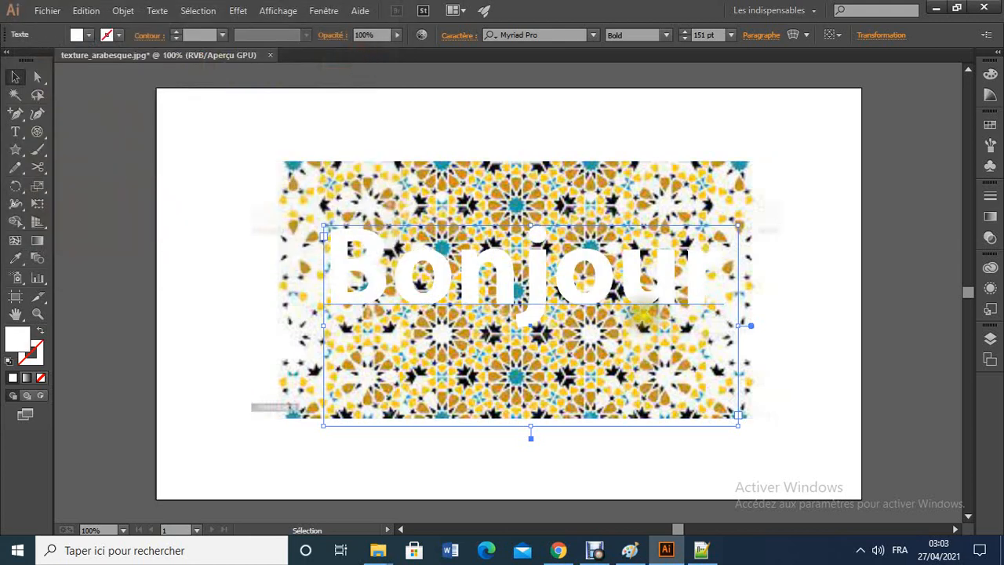
left_click(811, 366)
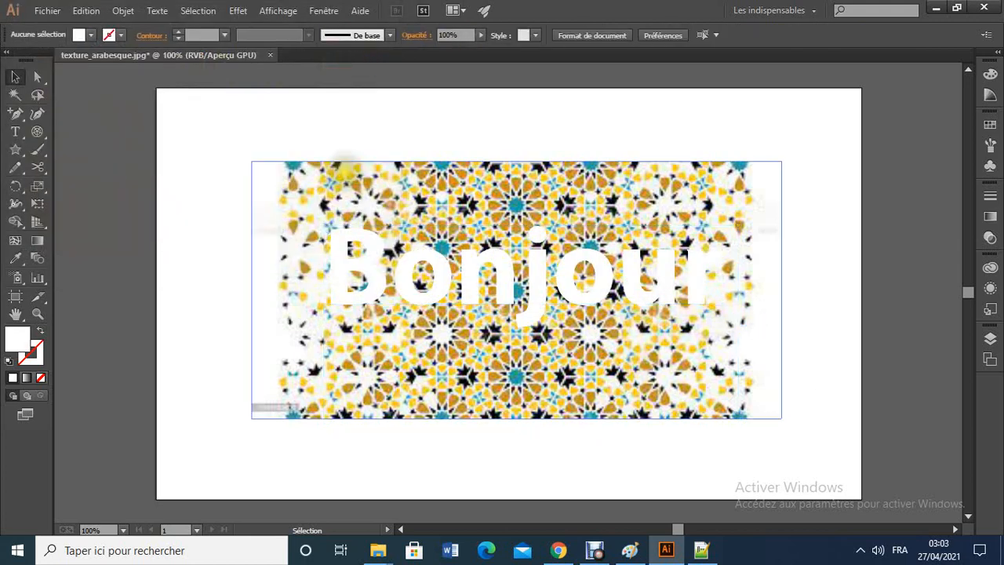
Select the "Bonjour" text together with the arabesque image and make a clipping mask from them
left_click_drag(229, 138, 791, 438)
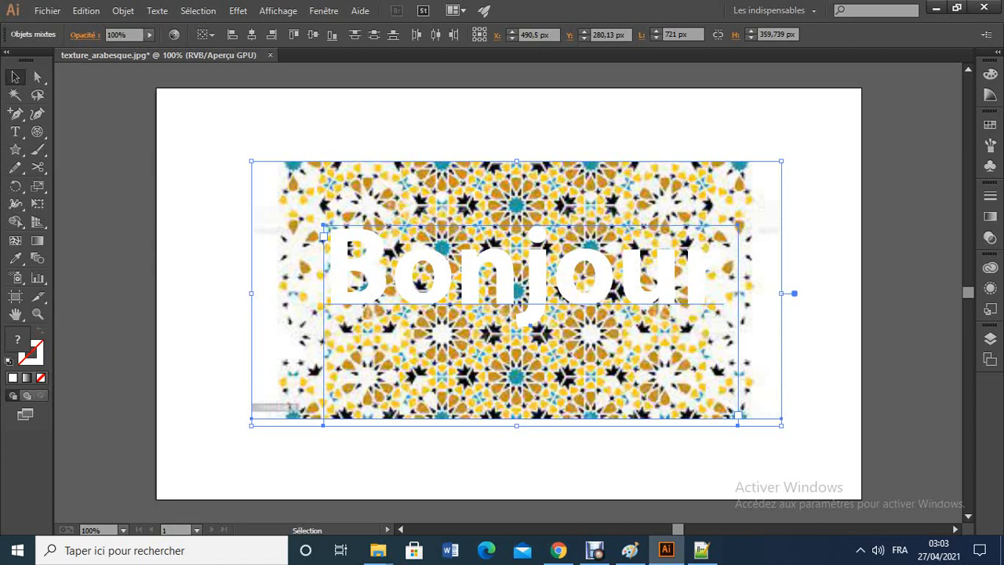
right_click(571, 293)
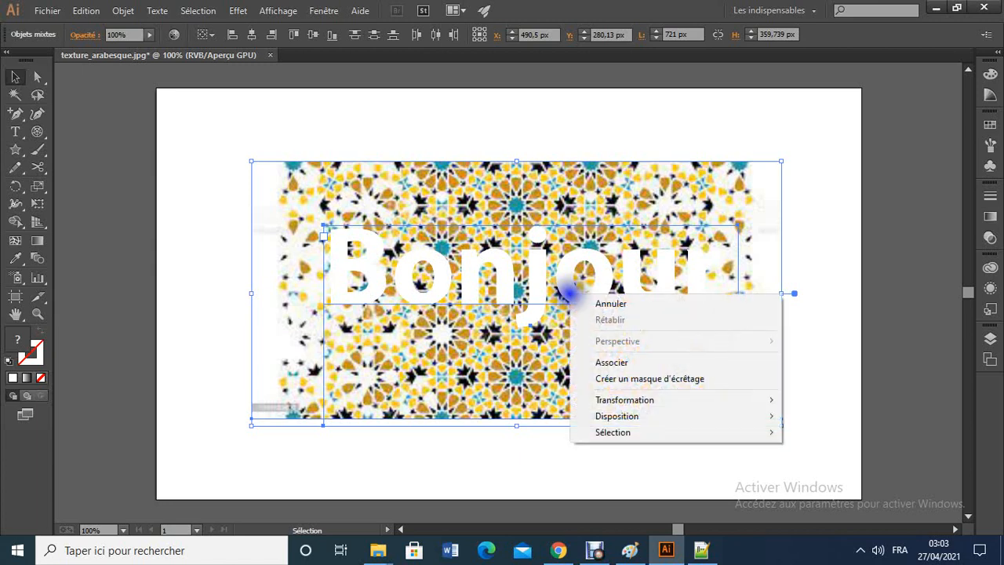
left_click(634, 383)
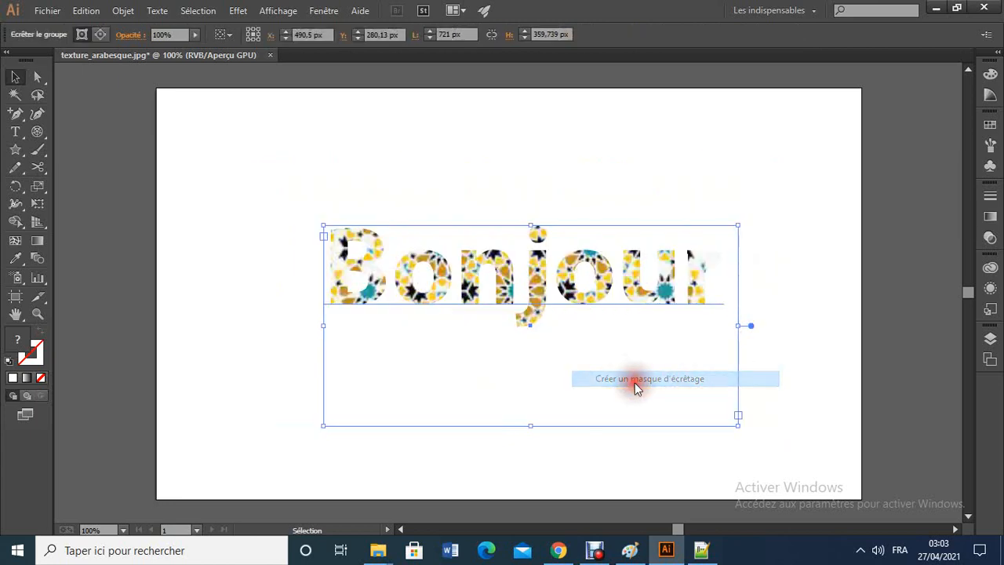
left_click(830, 392)
left_click(634, 264)
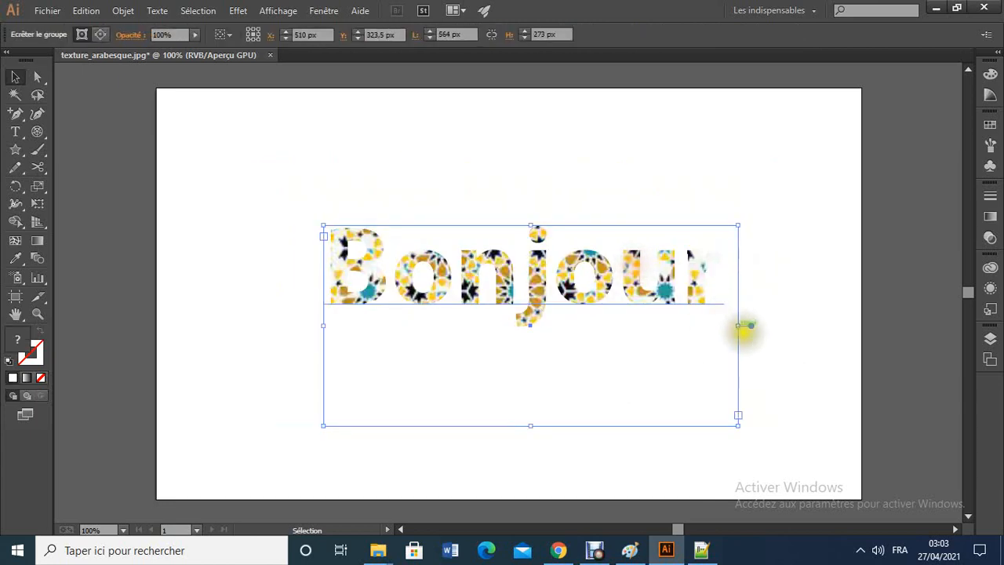
left_click(784, 352)
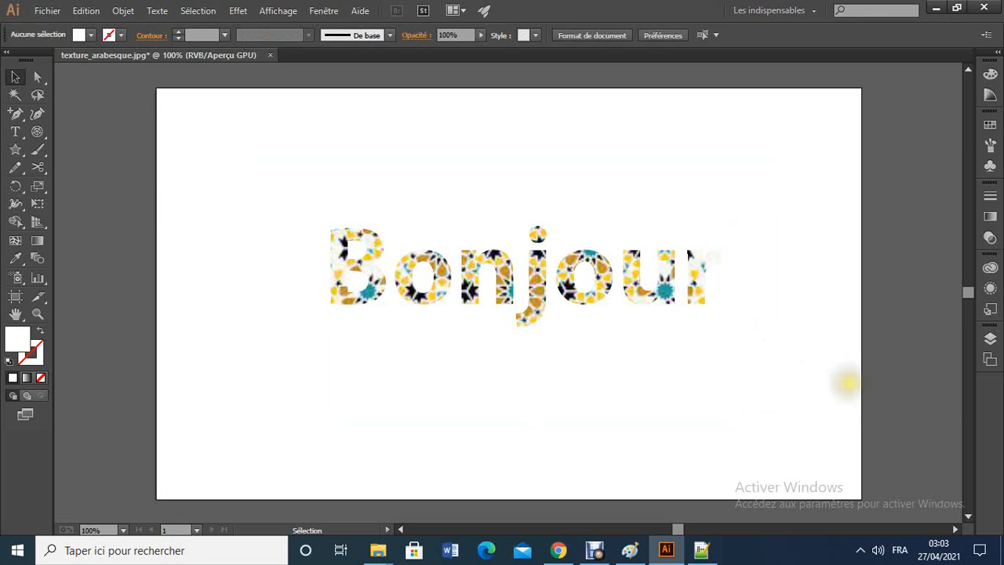
left_click(845, 381)
left_click(607, 279)
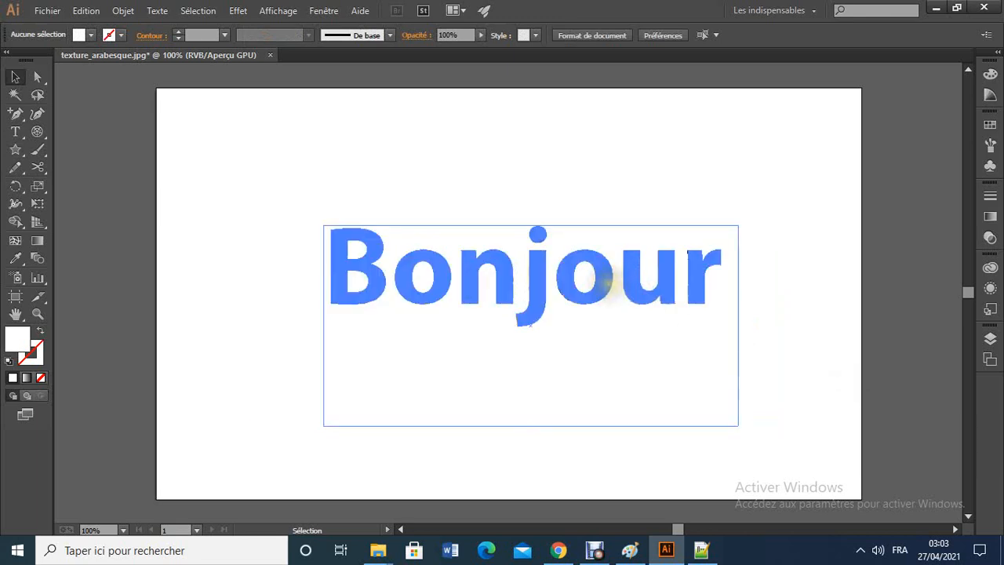
left_click(795, 459)
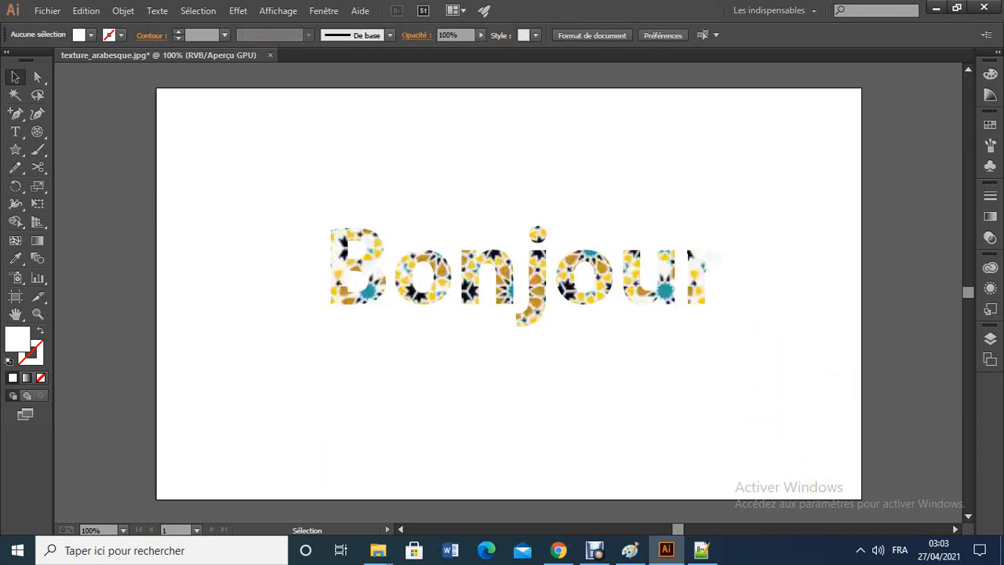